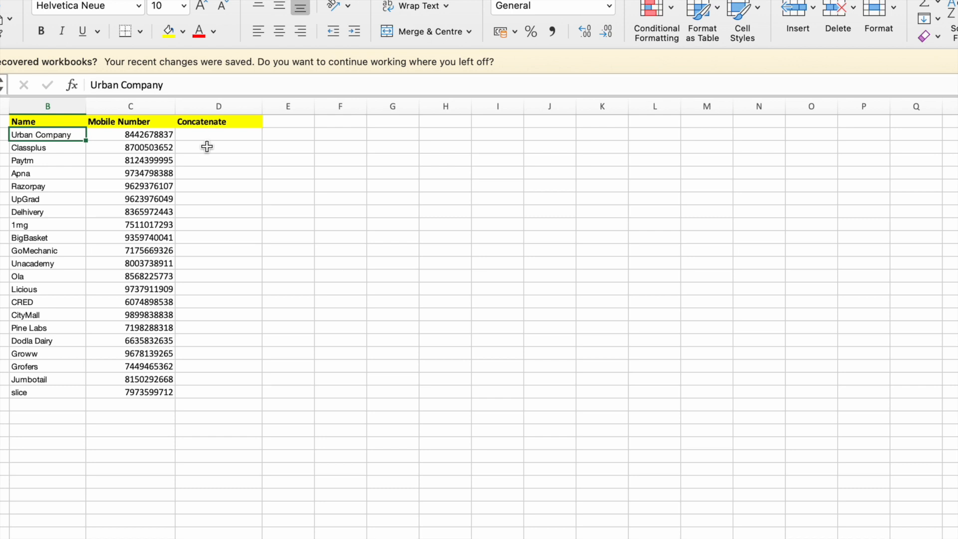
Enter a CONCAT formula in cell D2 that joins the name in B2 with the mobile number in C2
left_click(228, 135)
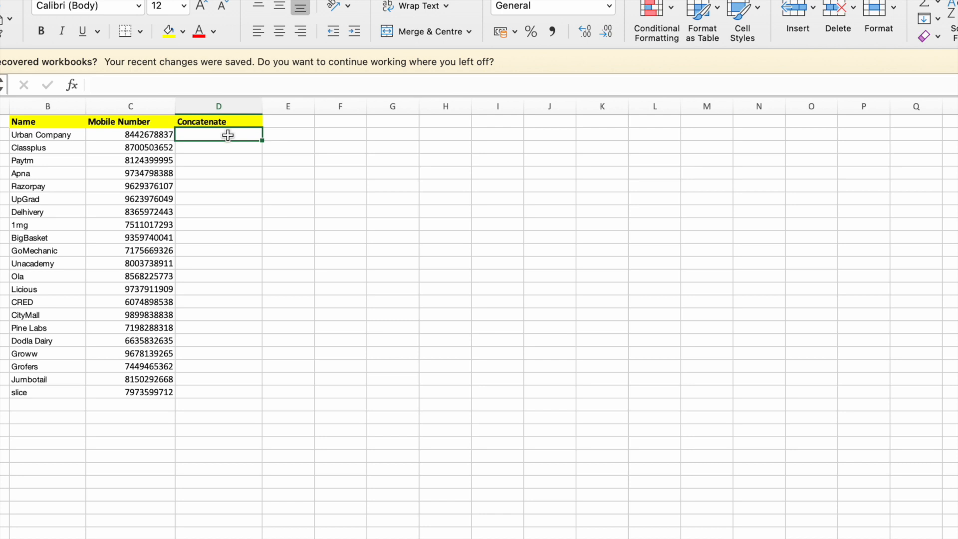
type("=")
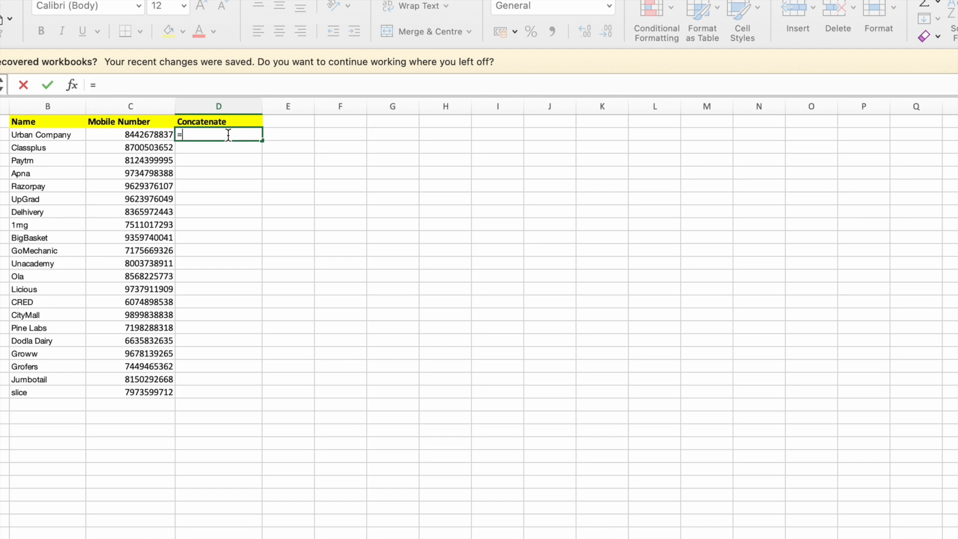
type("concat")
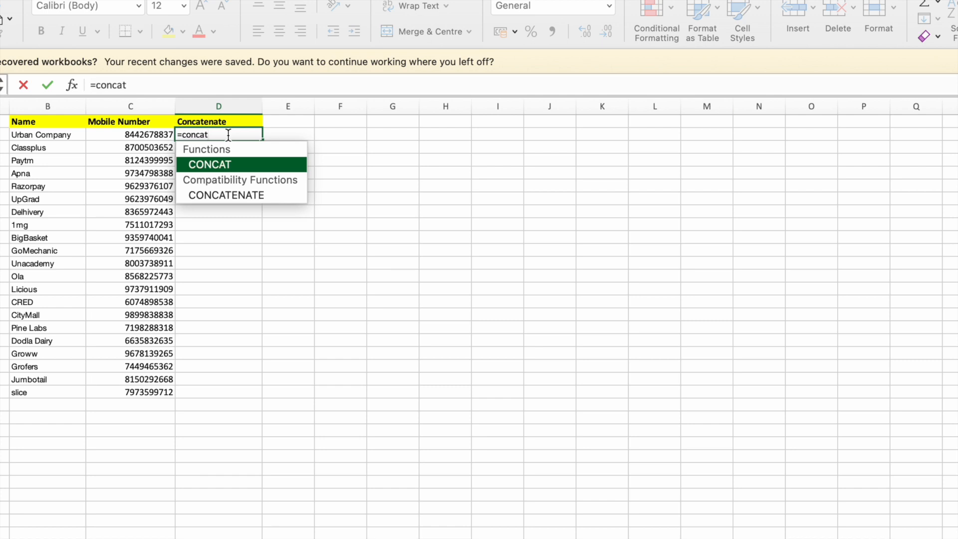
type("(")
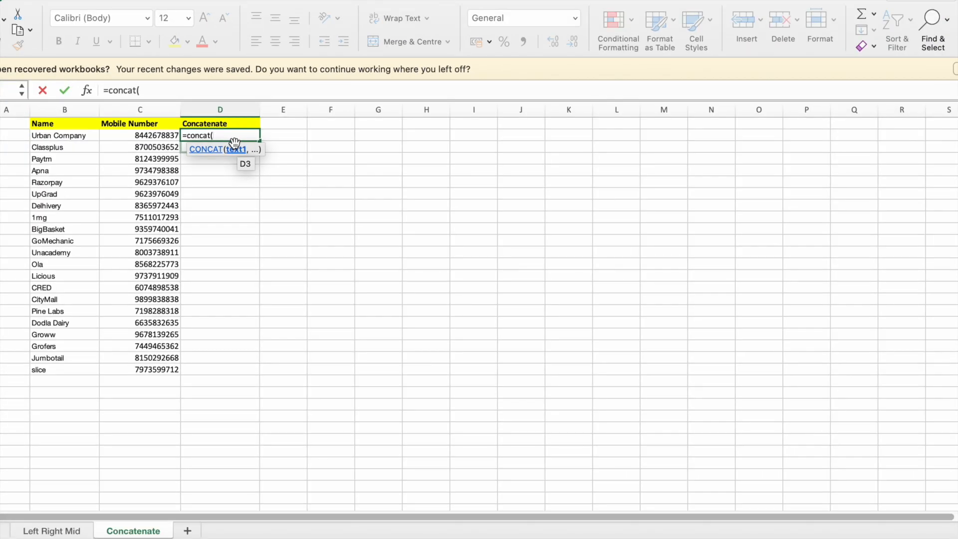
left_click(86, 133)
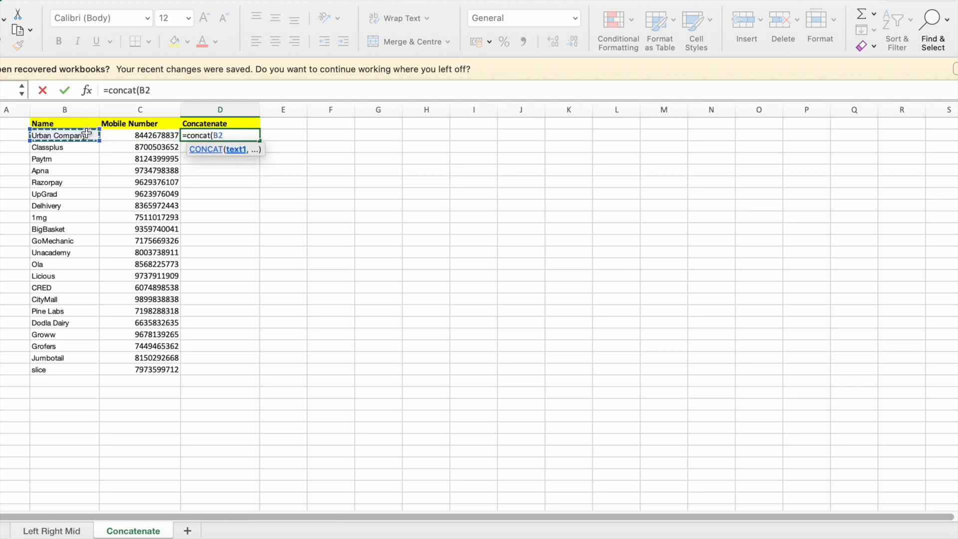
type(",")
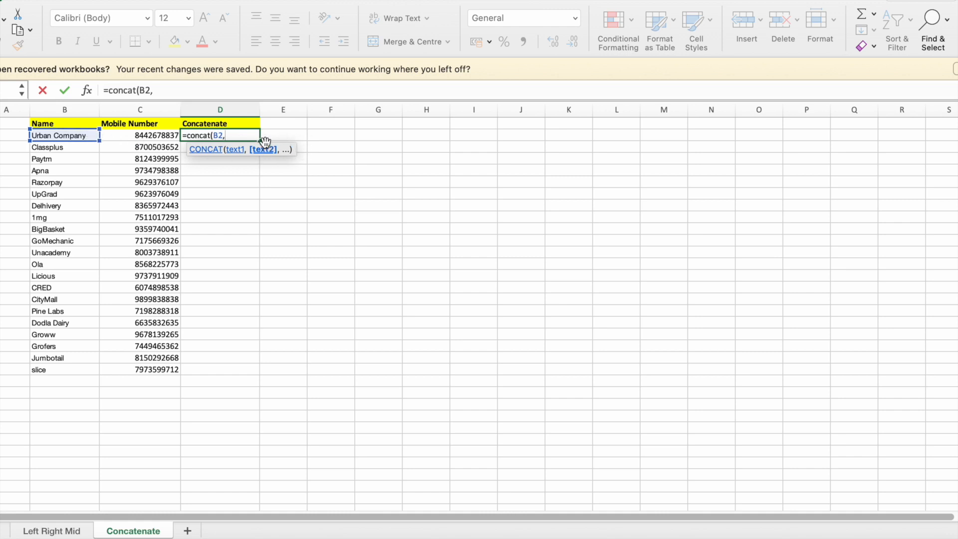
left_click(149, 135)
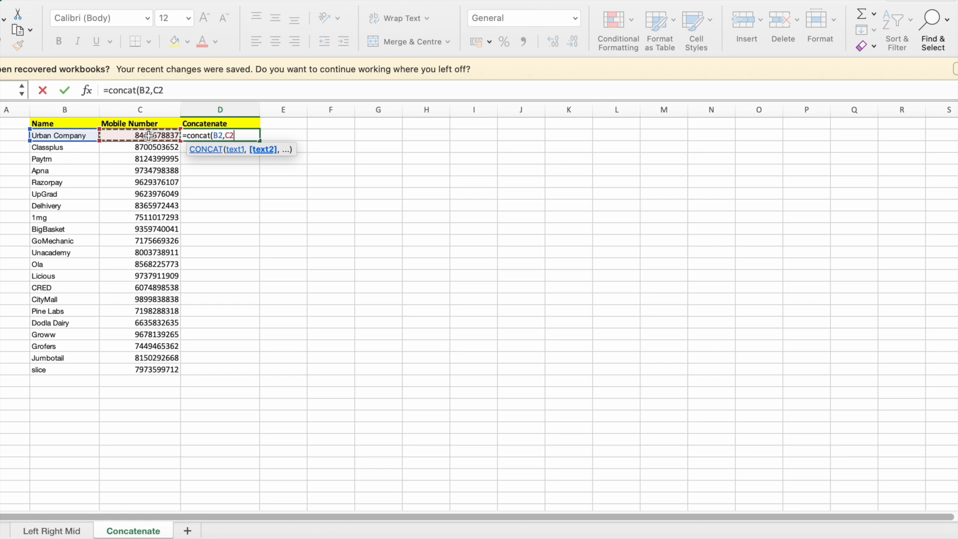
type(")")
key("BackSpace")
type(")")
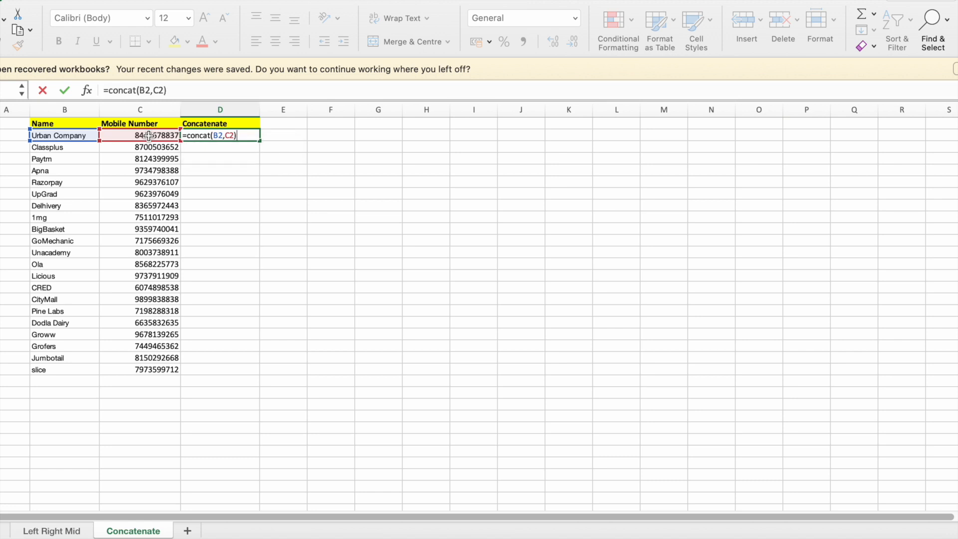
key("Return")
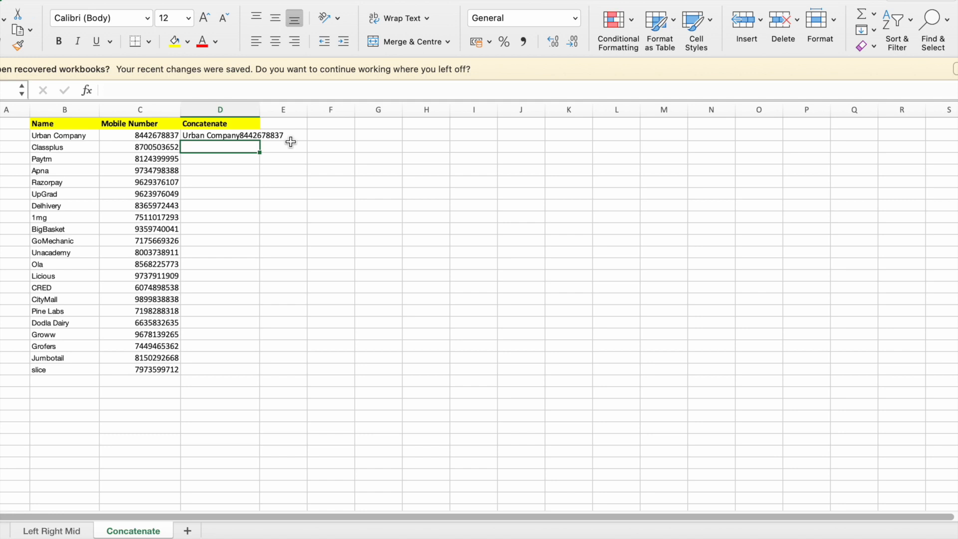
Enter a CONCAT formula in cell D3 that joins the name in B3 with a "/" separator
key("Up")
key("Down")
type("=")
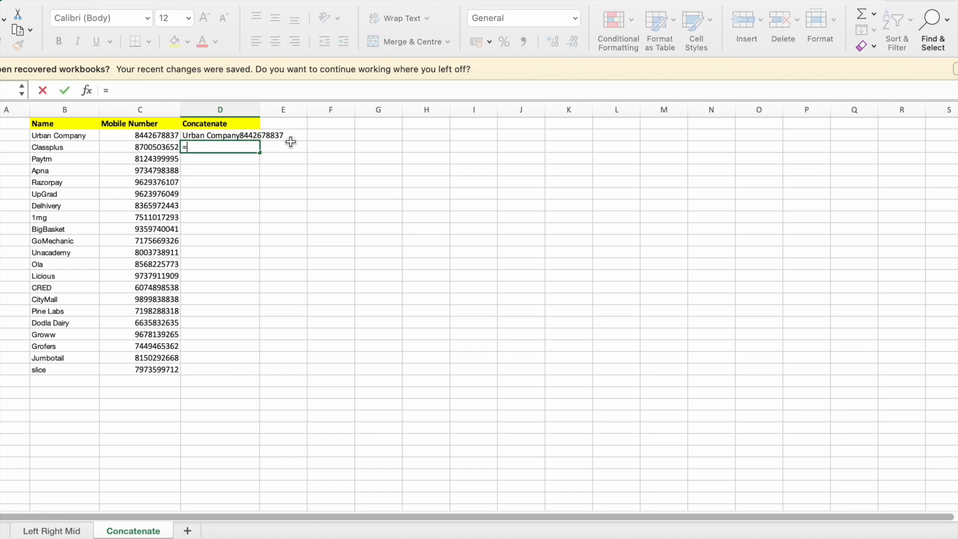
type("concat")
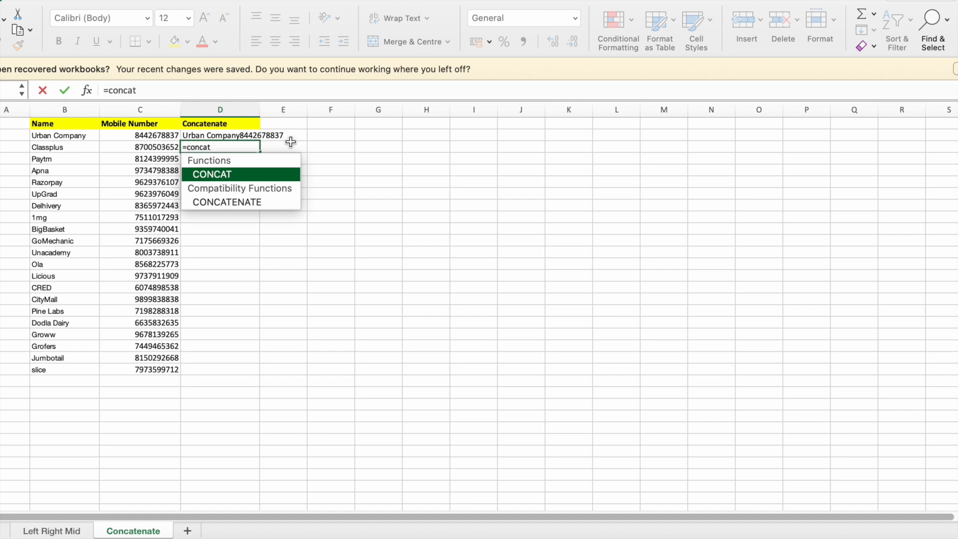
type("(")
key("Left")
key("Left")
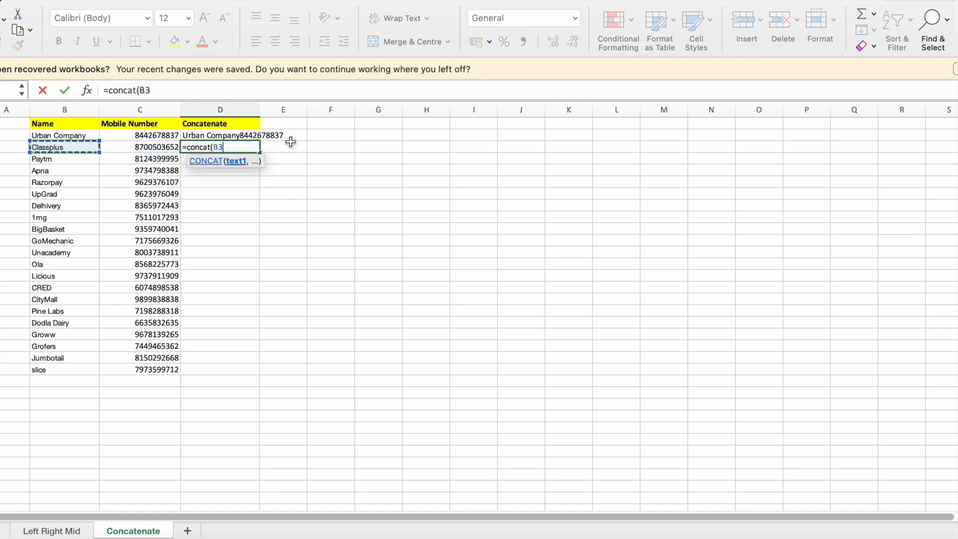
type(",")
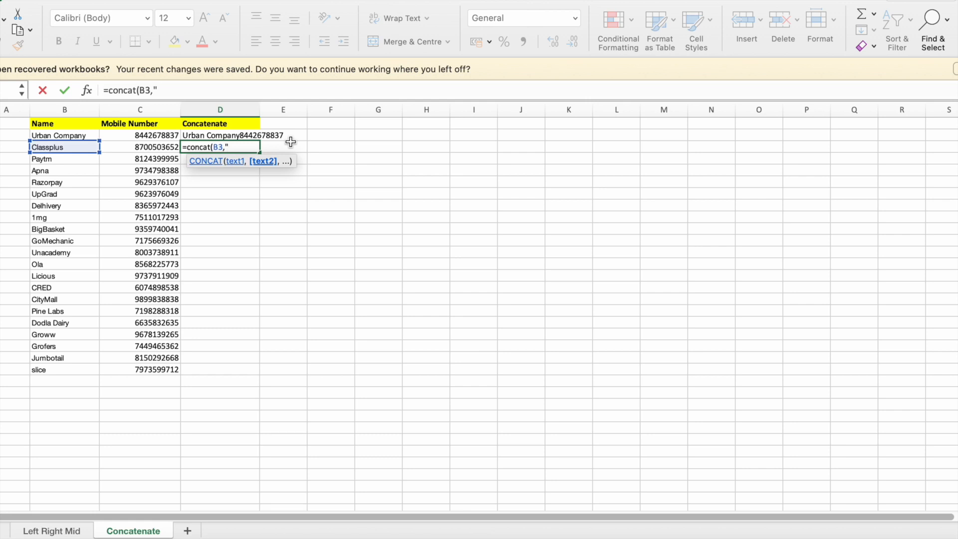
type("/\"")
key("shift+Tab")
key("Tab")
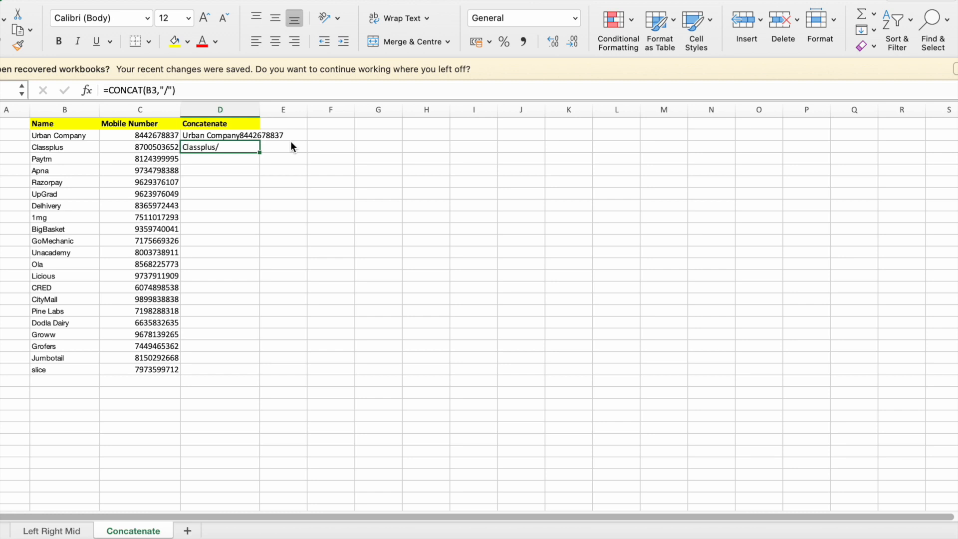
Extend the D3 formula to =CONCAT(B3,"/ ",C3), adding a space after the slash and the mobile number
double_click(237, 147)
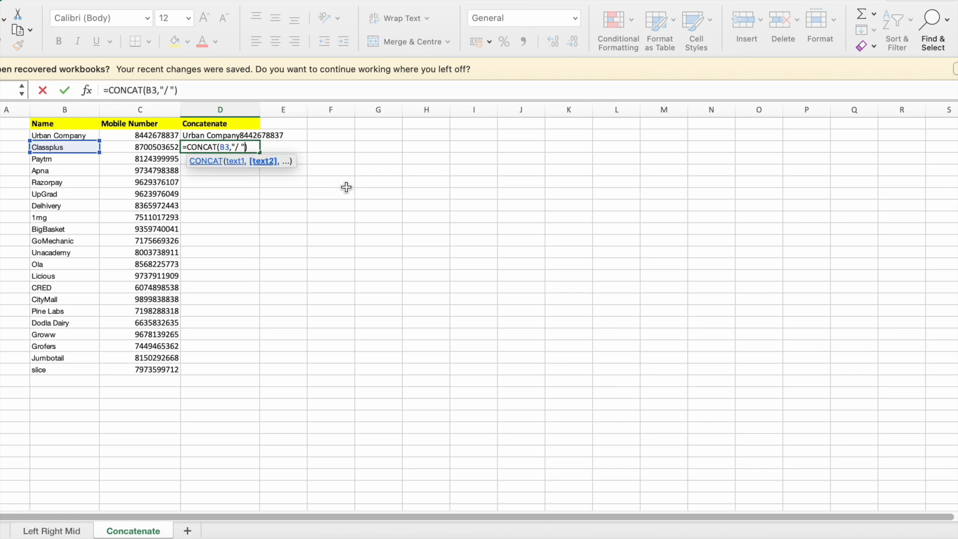
type(",")
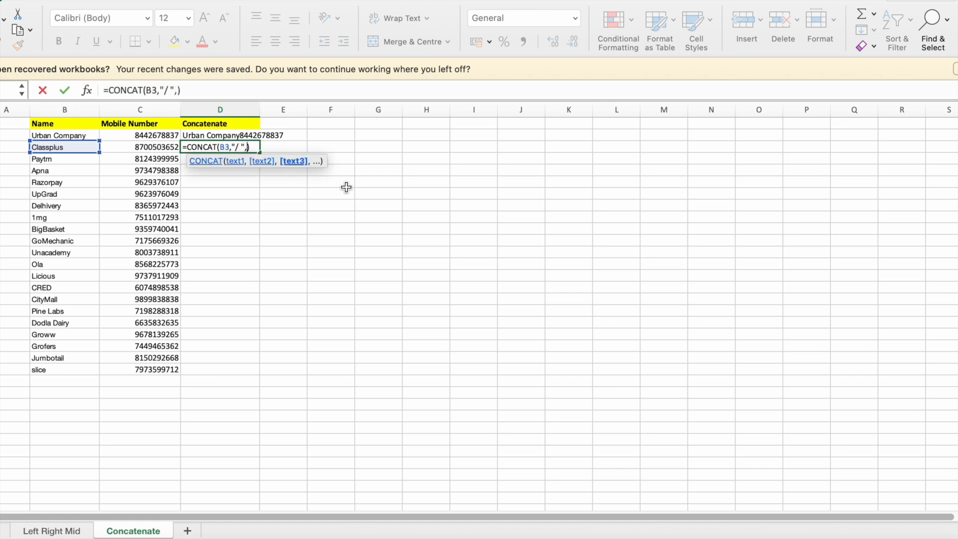
left_click(139, 145)
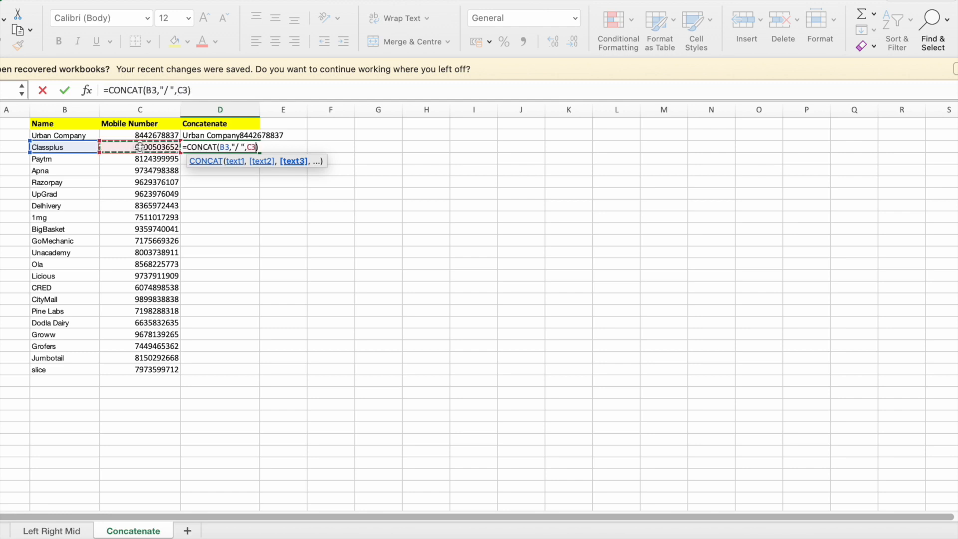
key("Return")
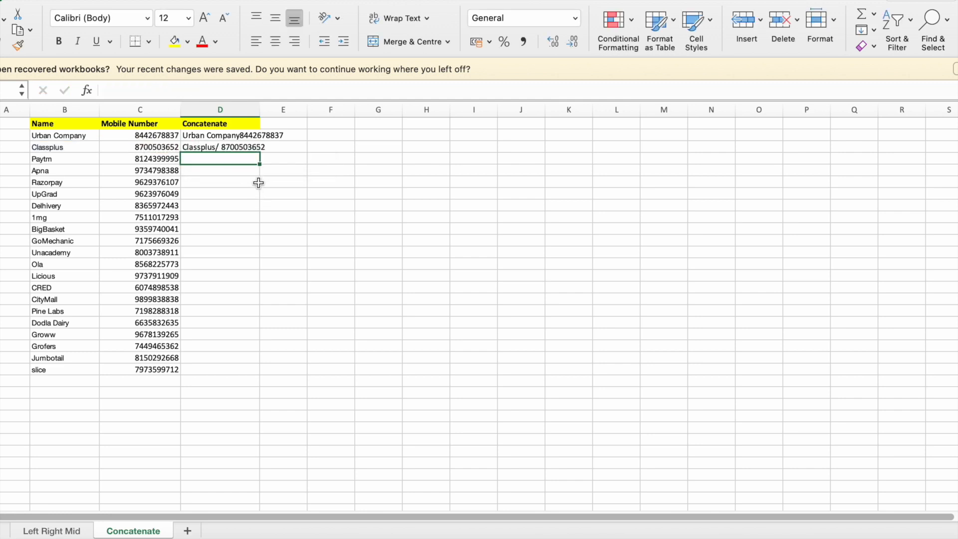
Add a space before the slash in the D3 formula's separator and fit column D's width to its contents
double_click(215, 147)
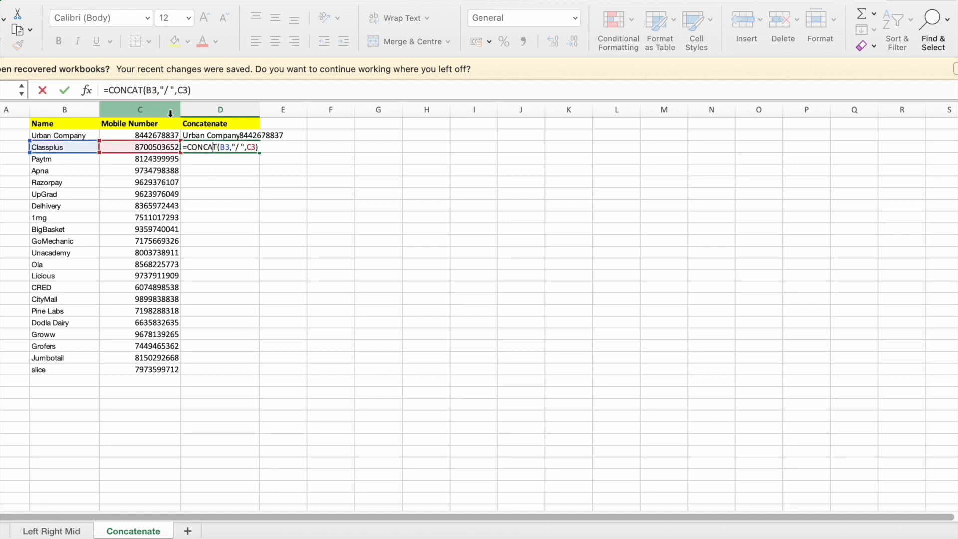
left_click(164, 89)
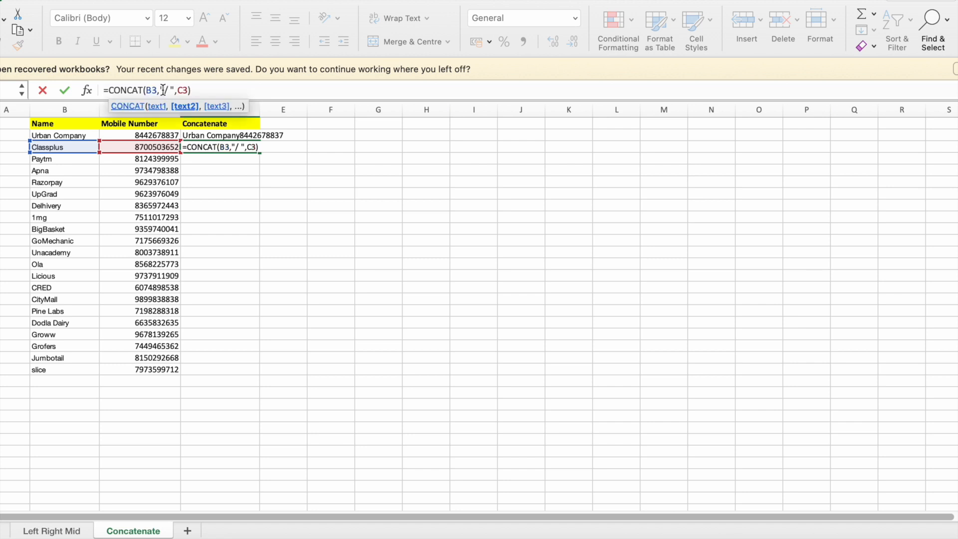
key("Return")
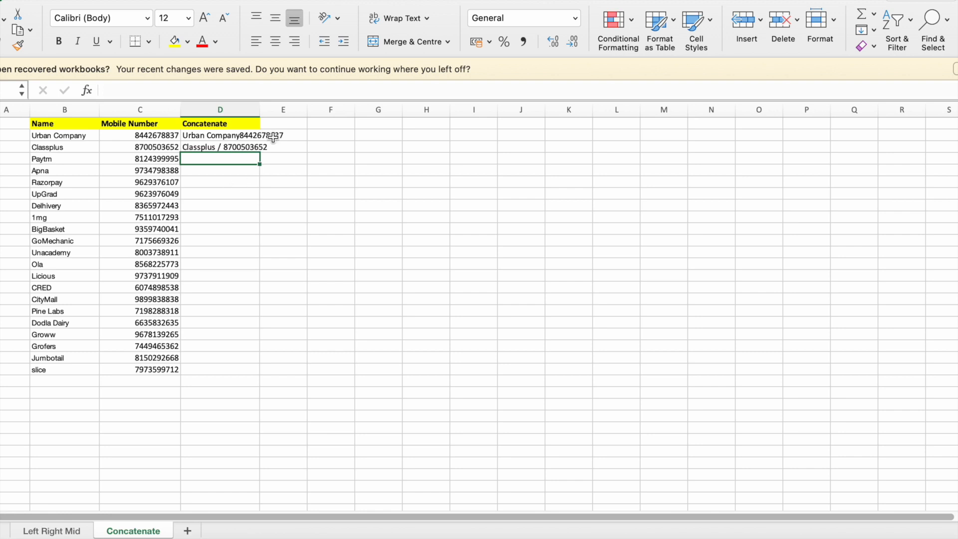
double_click(261, 110)
Start a CONCAT formula in cell E2 with LEFT(B2,3) as its first argument
left_click(320, 133)
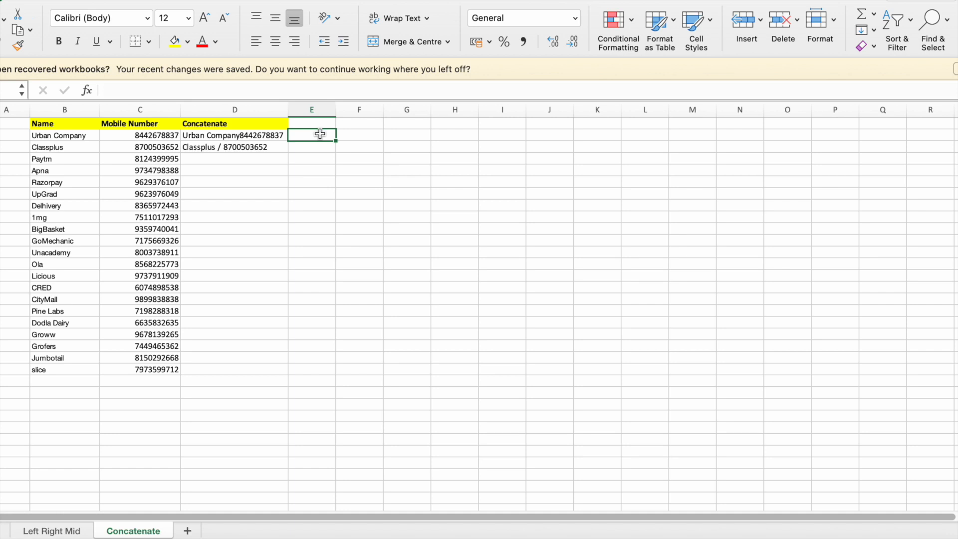
type("=")
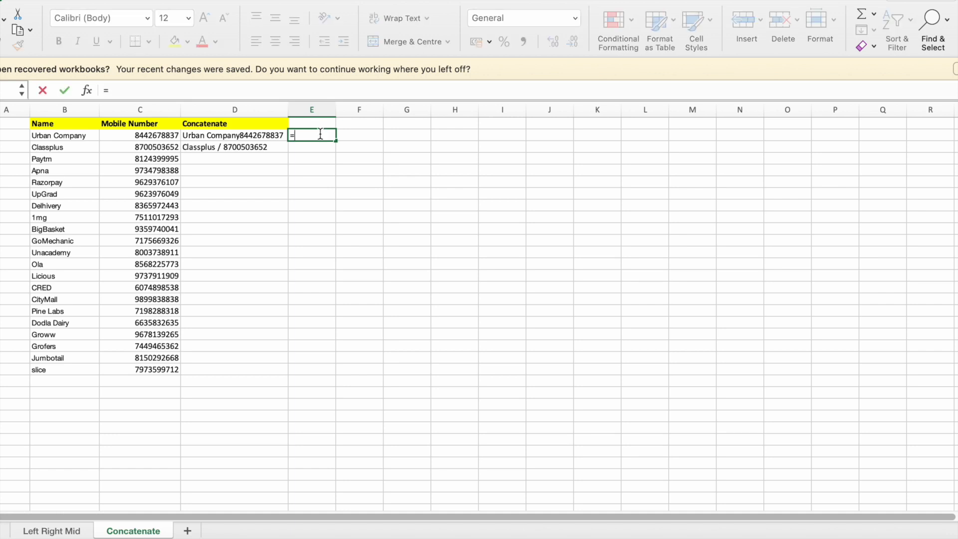
type("concat")
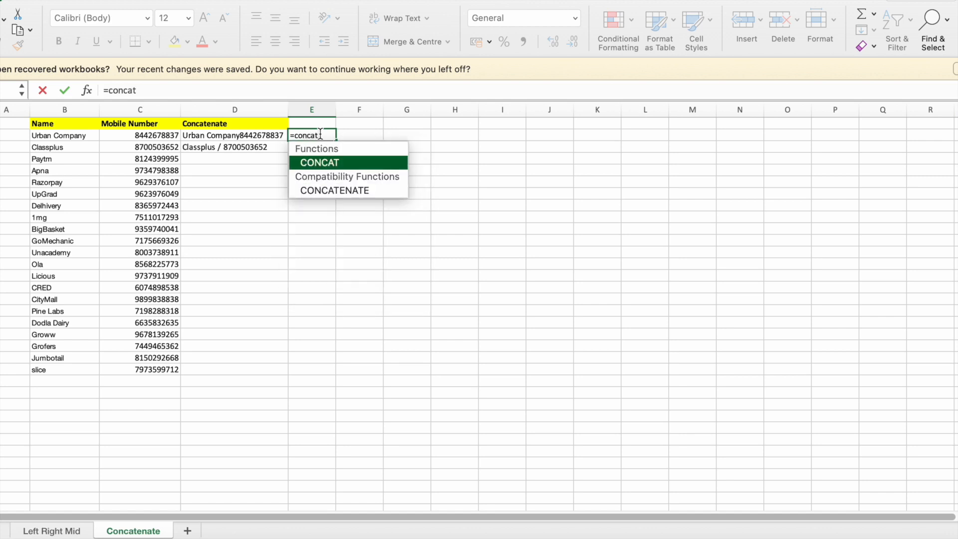
type("(")
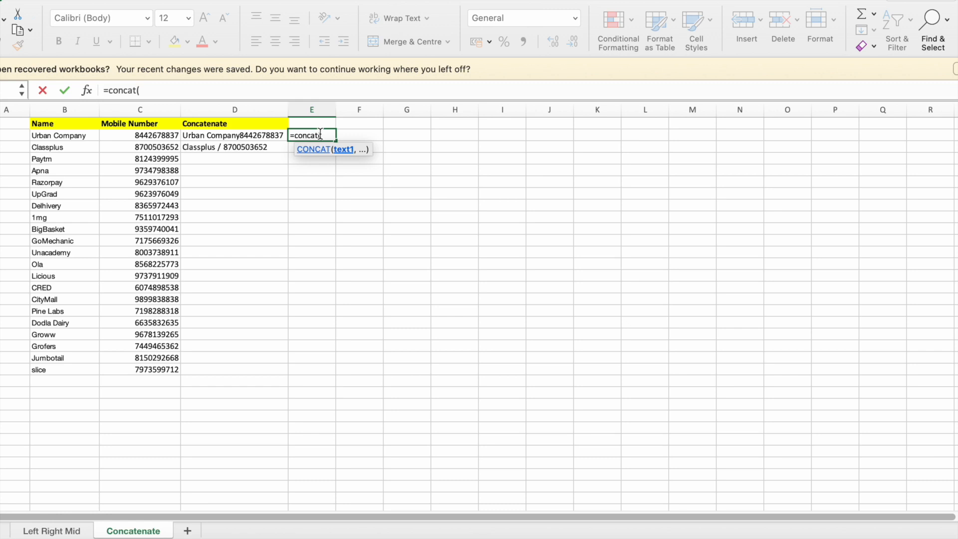
type("left")
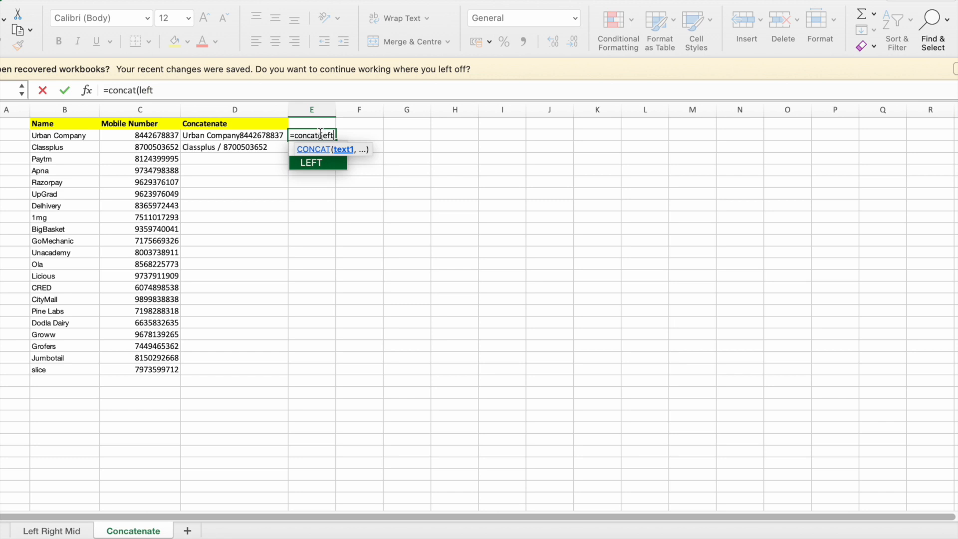
key("Tab")
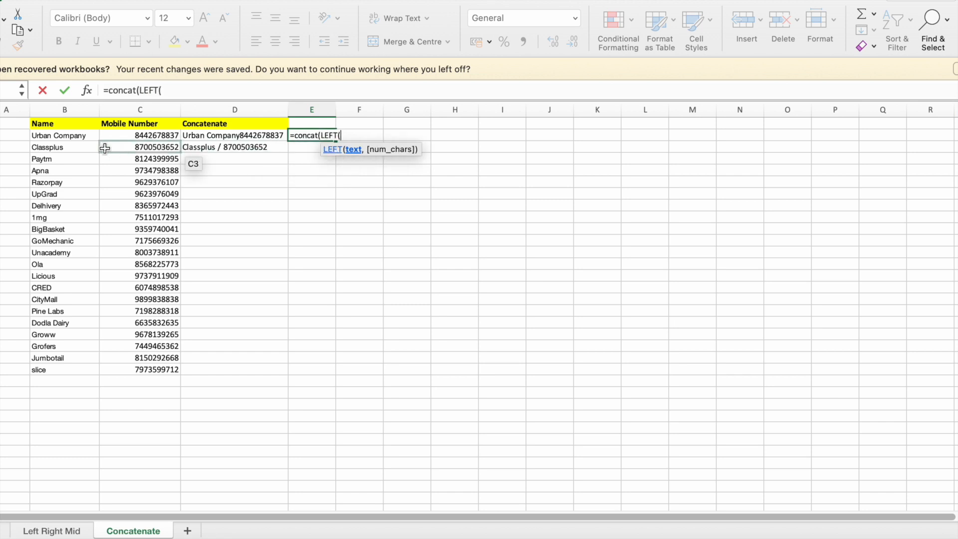
left_click(74, 135)
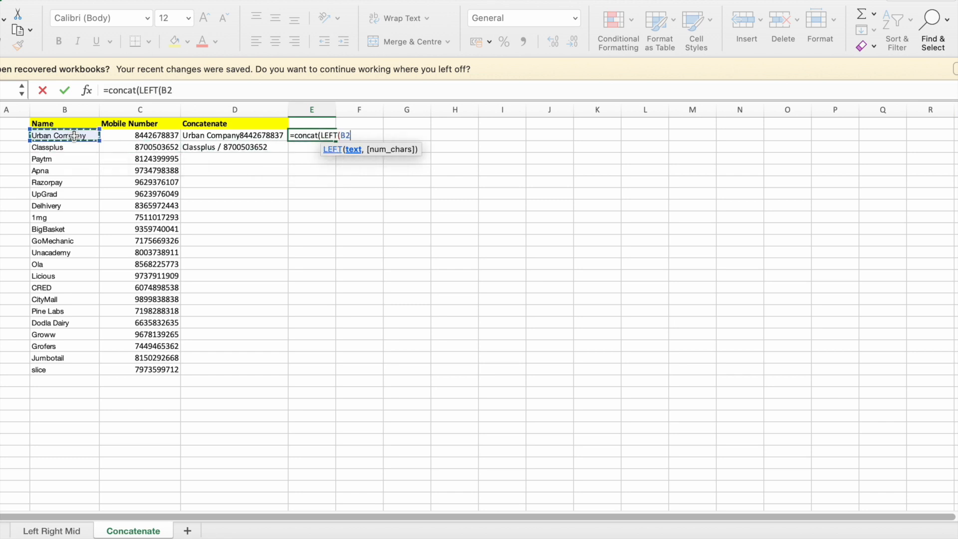
type(",3")
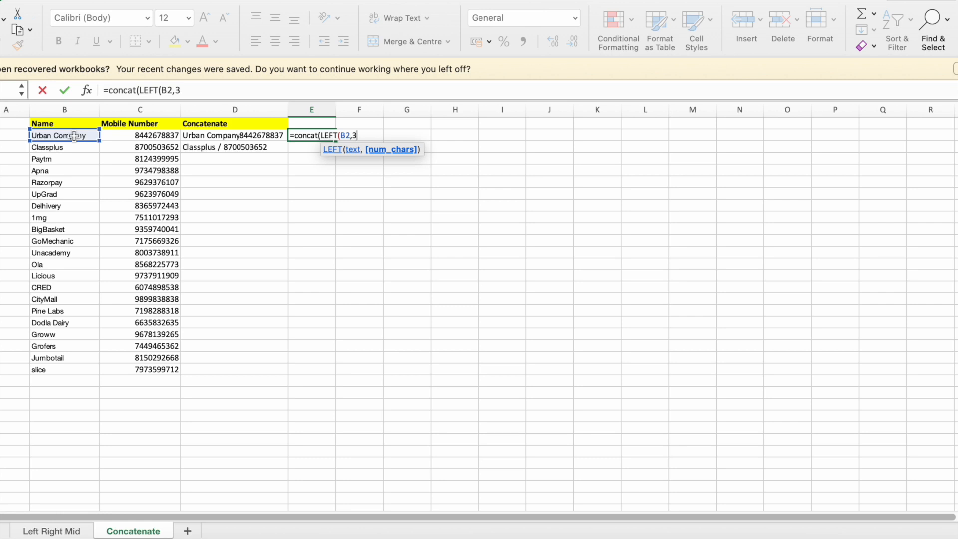
type(")")
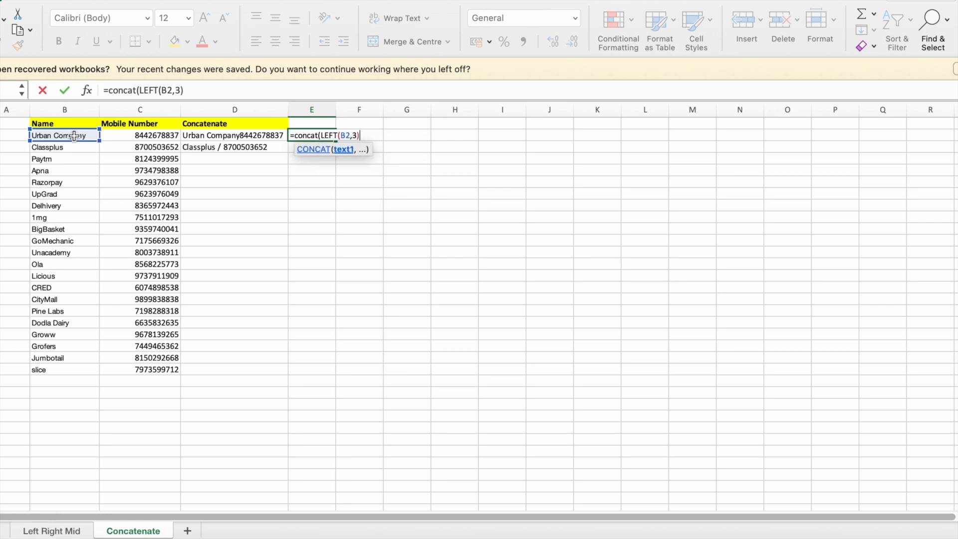
type(",")
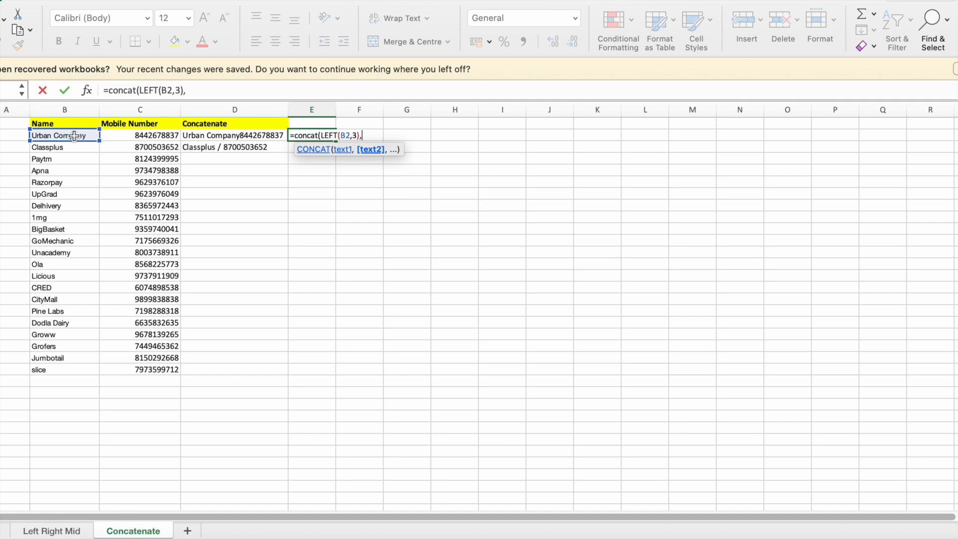
Complete the E2 formula as =CONCAT(LEFT(B2,3),RIGHT(C2,4)), adding the last four digits of the mobile number
type("right")
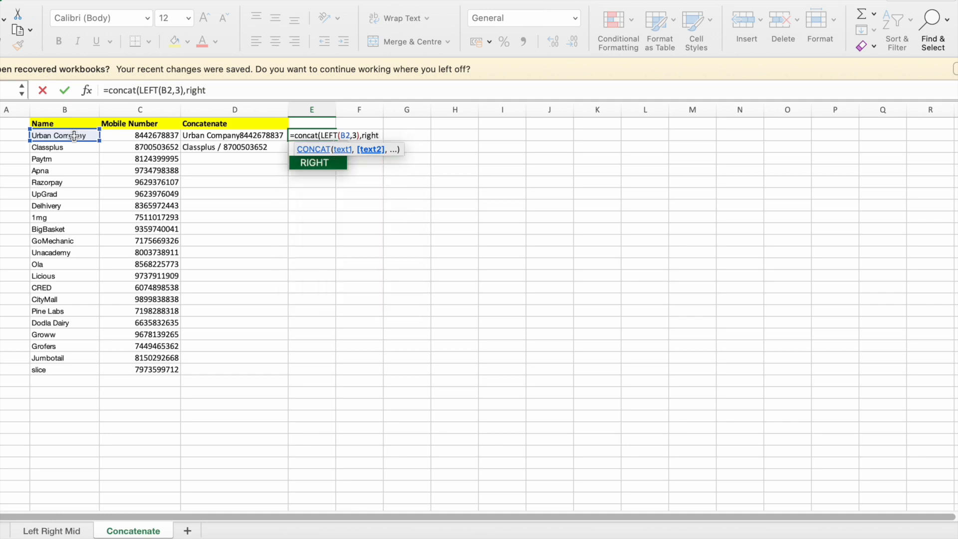
type("(")
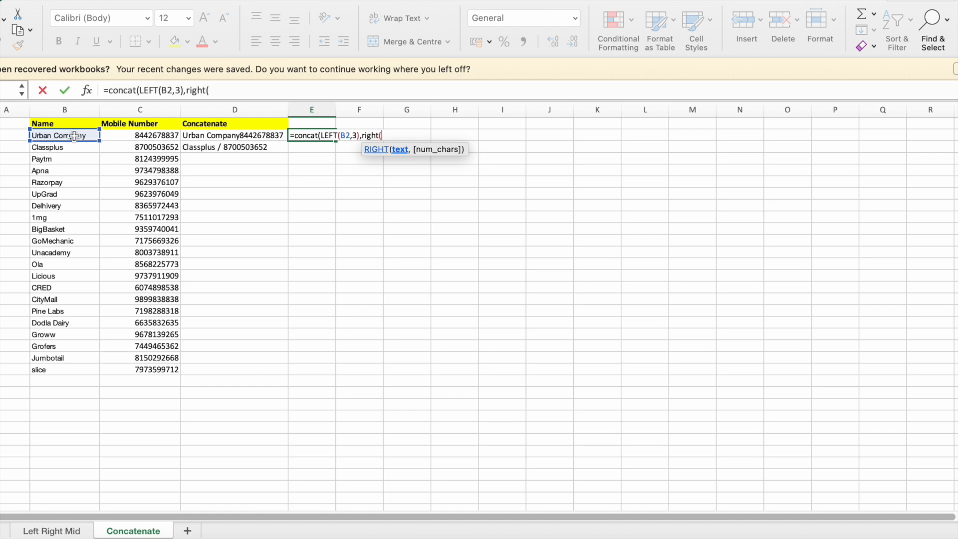
key("Left")
key("Left")
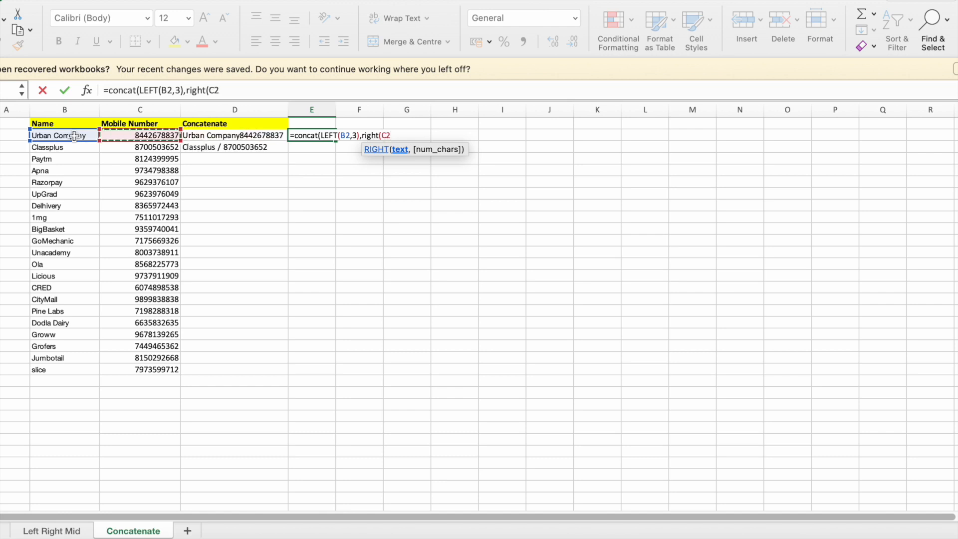
type(",")
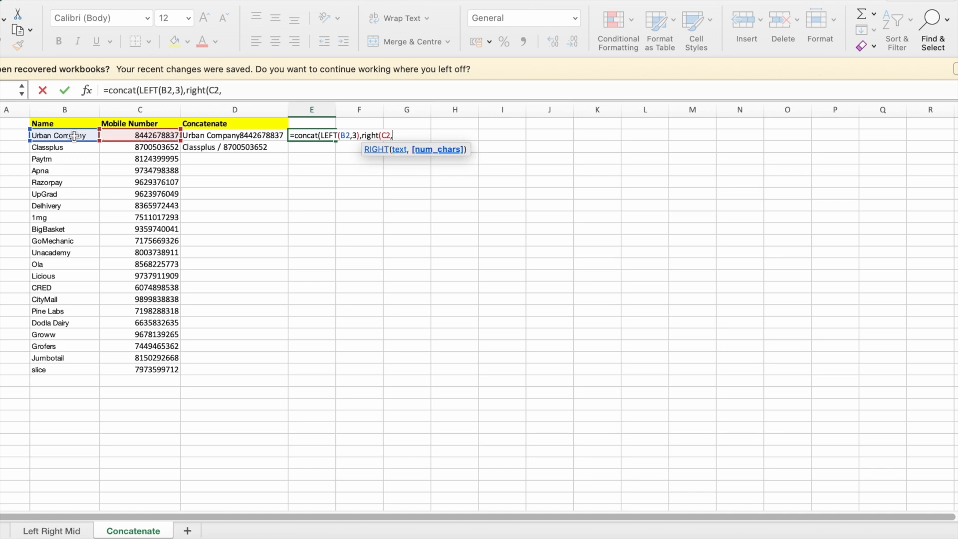
type("4)")
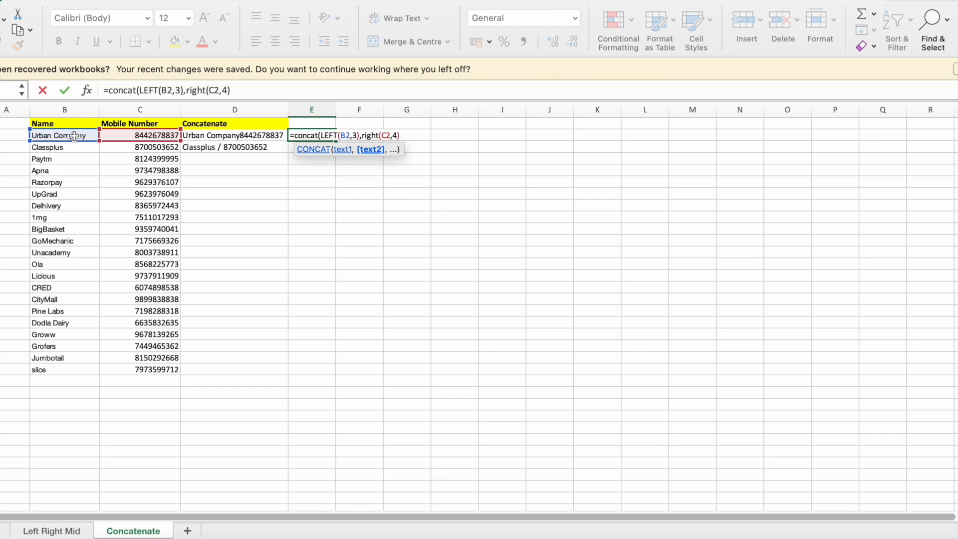
type(")")
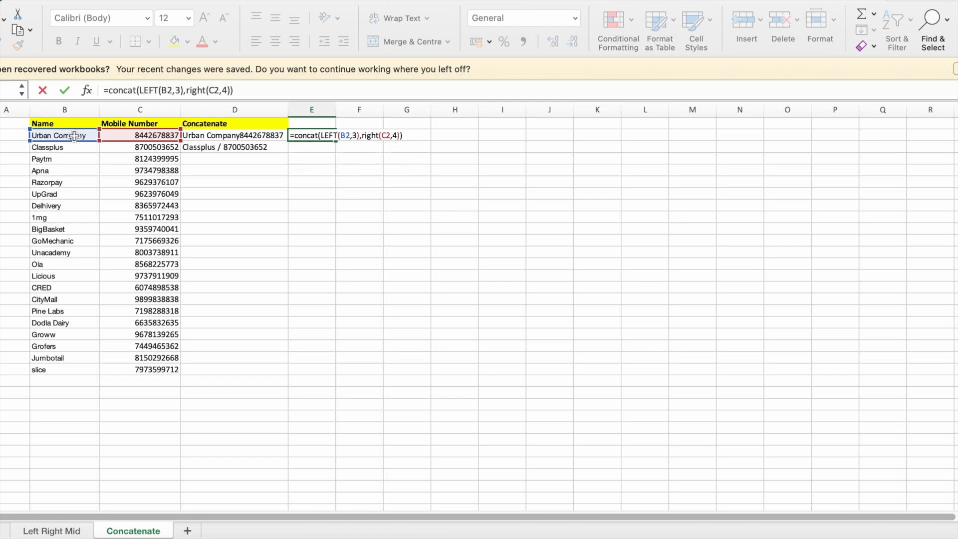
key("Return")
Fill the E2 formula down column E to the last name in the list and select cell D3
scroll(225, 143, "up", 1)
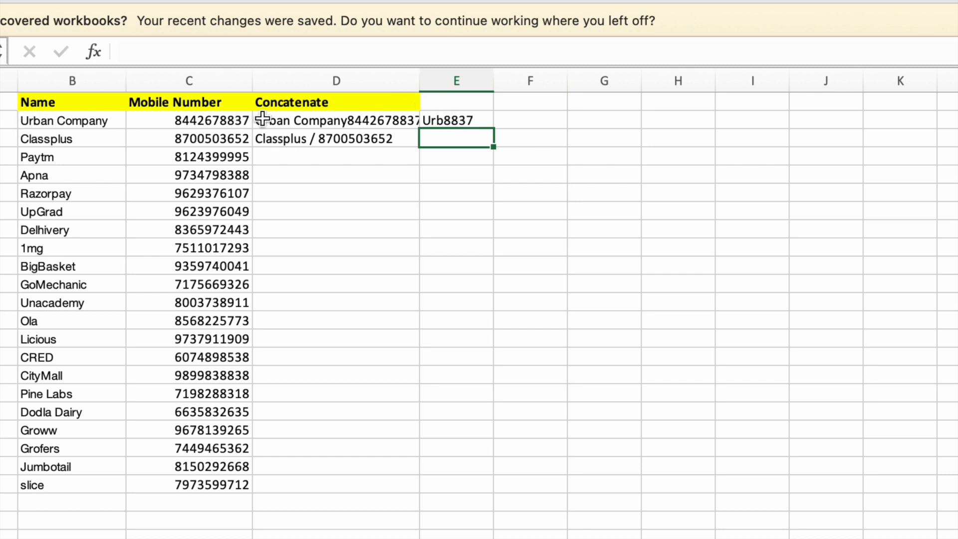
left_click(480, 123)
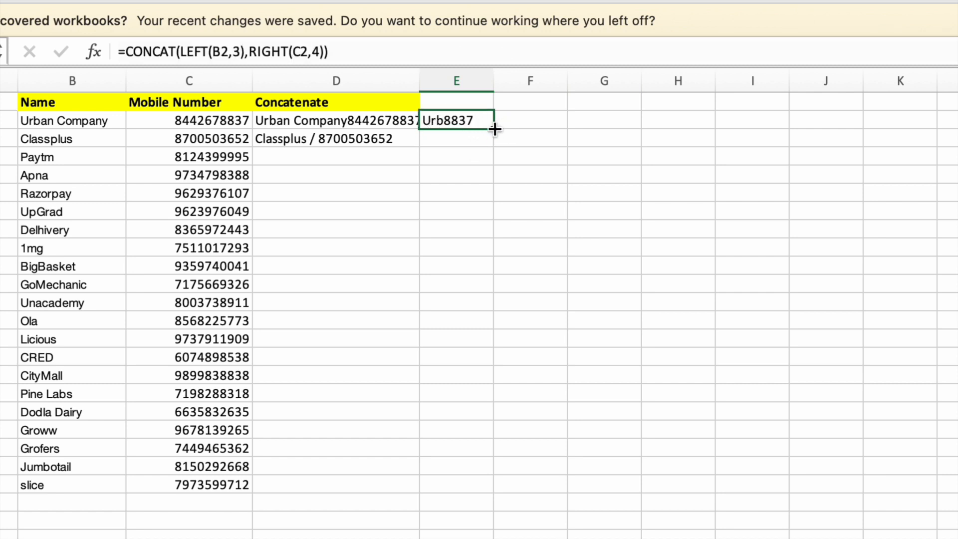
double_click(494, 128)
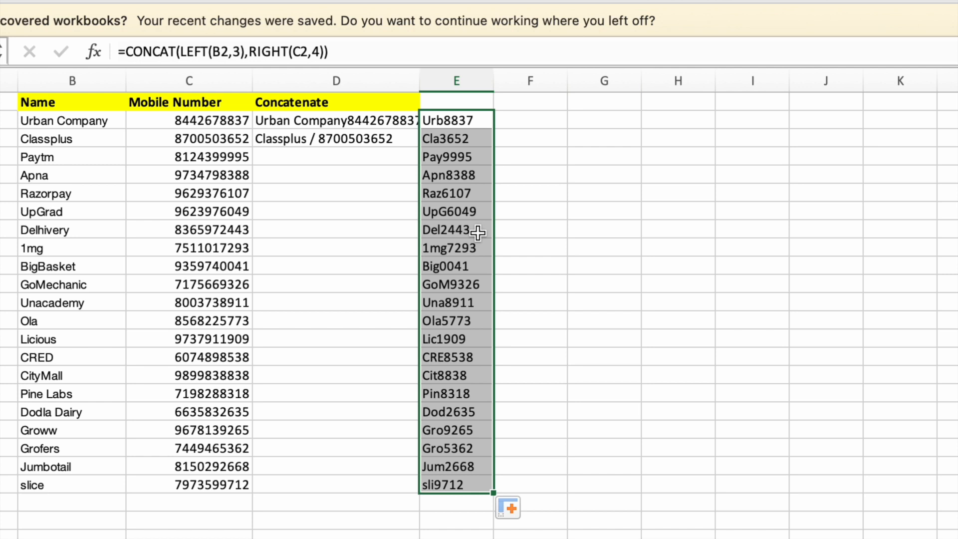
left_click(387, 149)
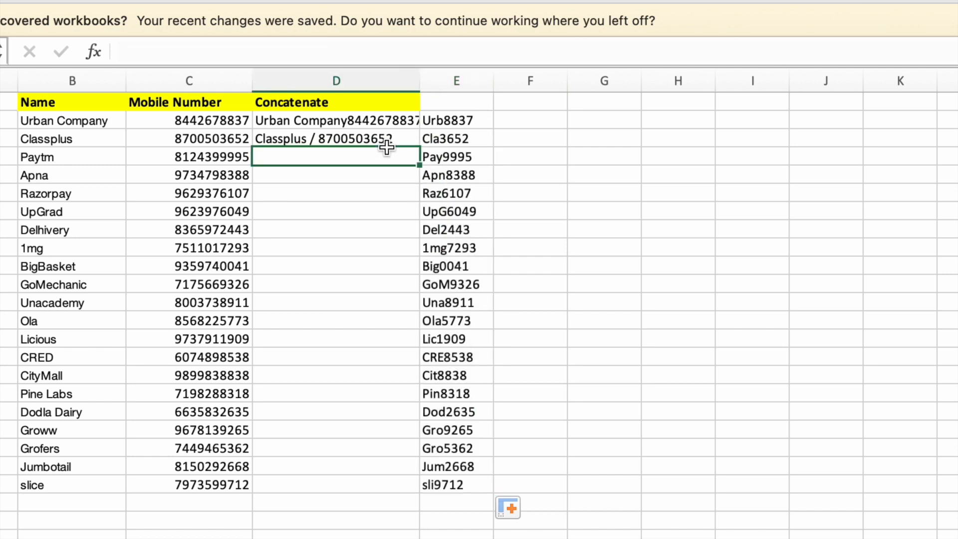
left_click(397, 140)
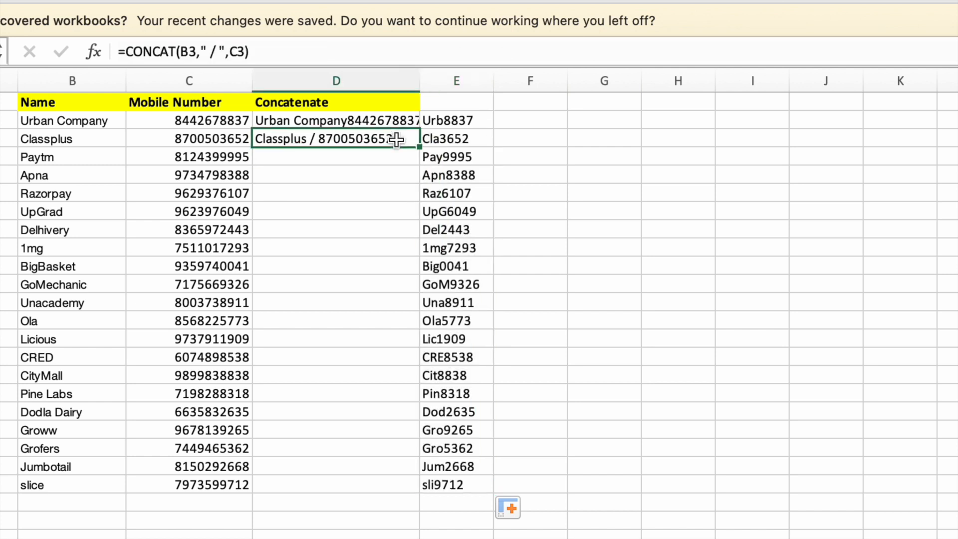